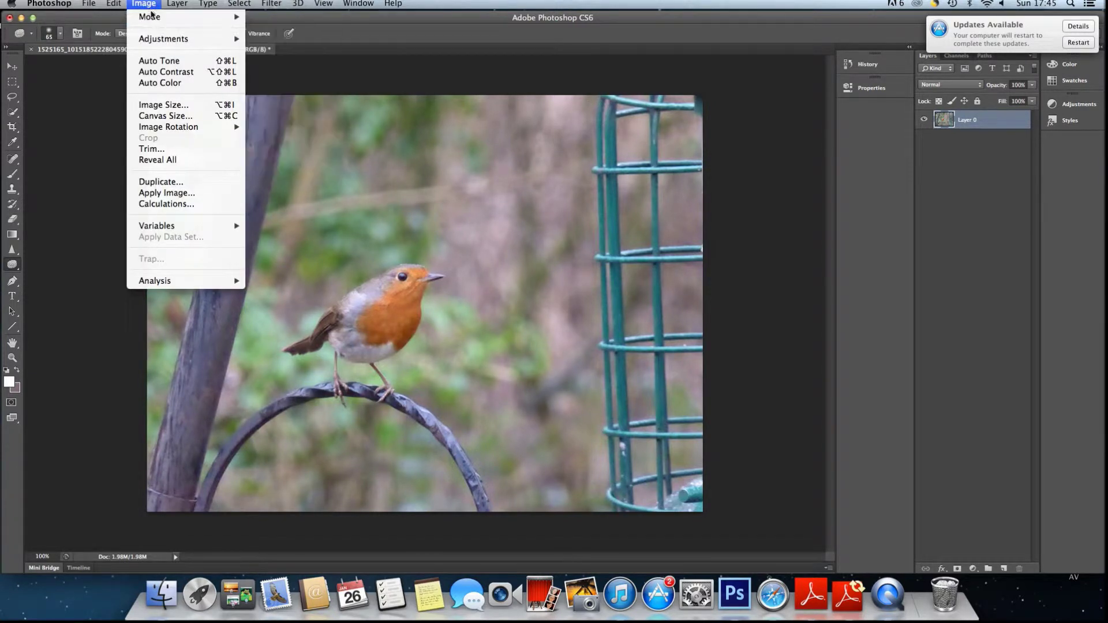
- Set up a portrait-shaped crop closely around the robin and its perch, leaving out the wooden post and the green feeder
click(52, 84)
click(12, 126)
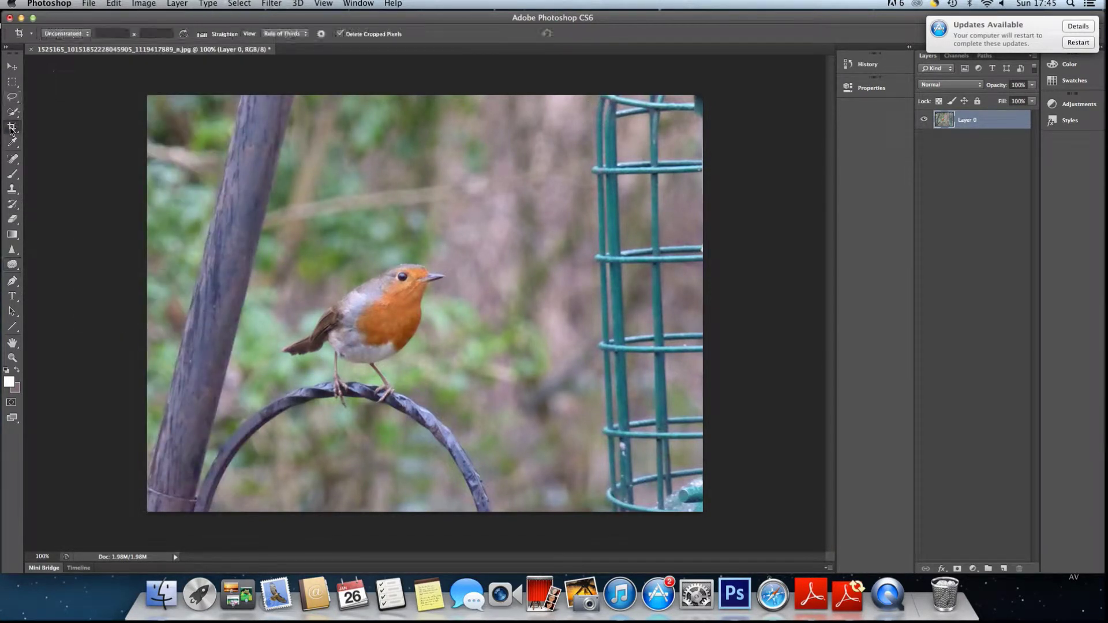
drag(205, 206, 532, 433)
drag(445, 318, 435, 324)
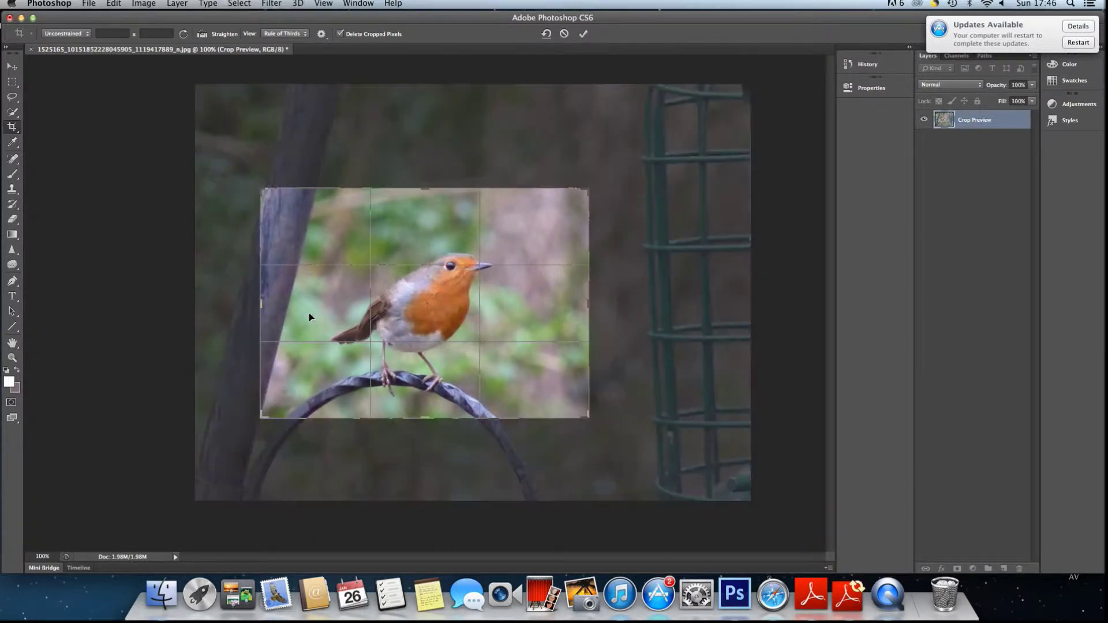
drag(261, 304, 290, 304)
drag(407, 306, 416, 302)
drag(559, 301, 471, 301)
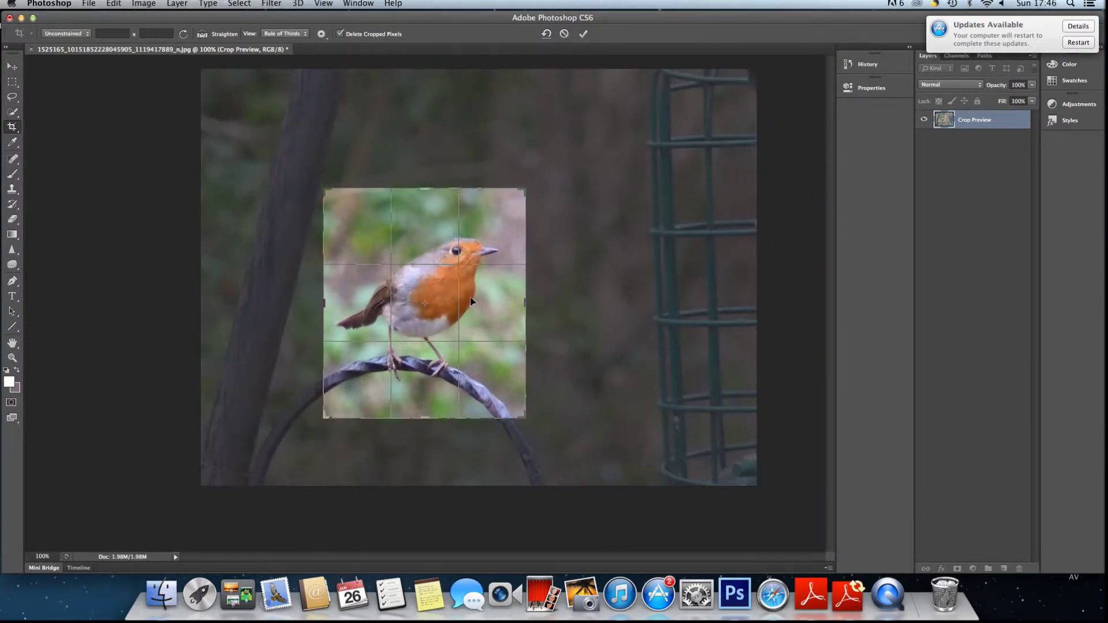
- Nudge the photo slightly upward within the crop frame to fine-tune the robin's position and apply the crop
key(Down)
key(Down)
key(Down)
key(Down)
key(Down)
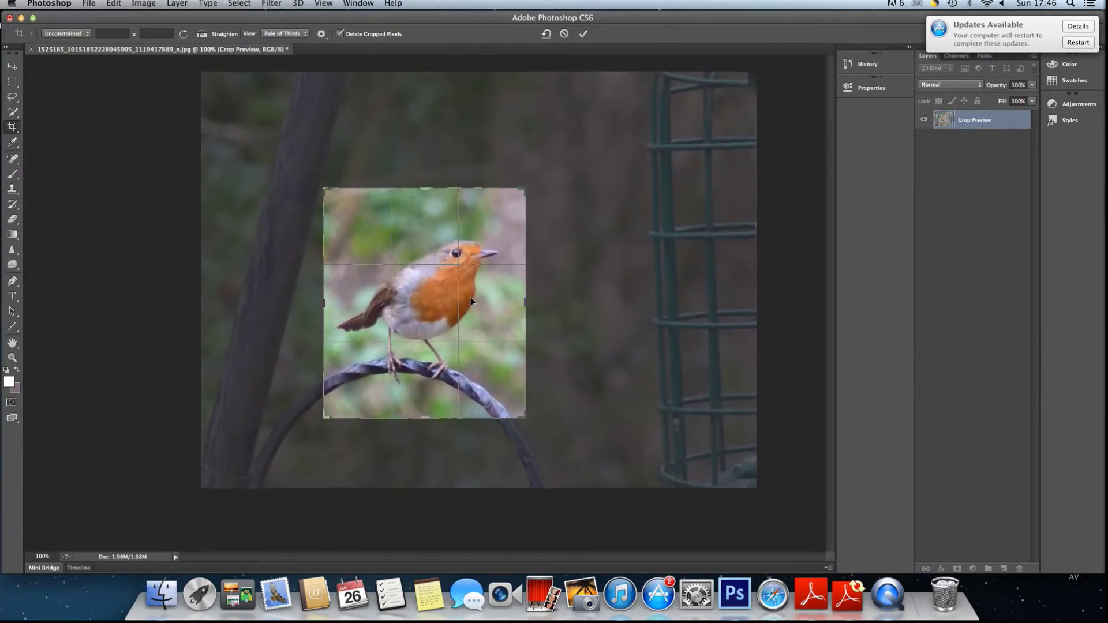
key(Left)
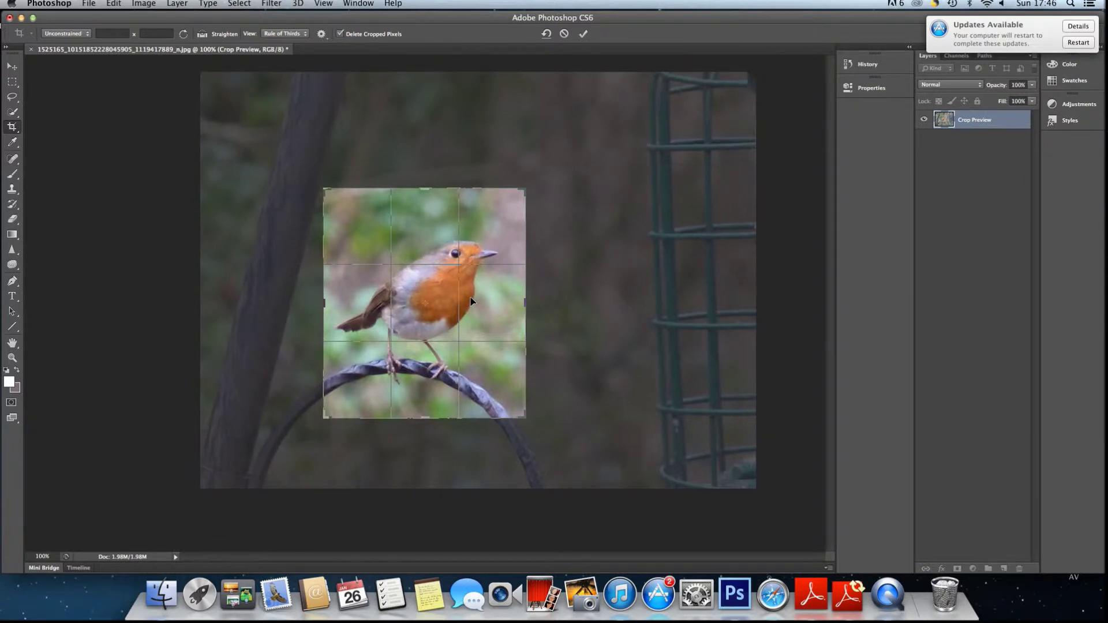
key(Right)
key(Right)
key(Right)
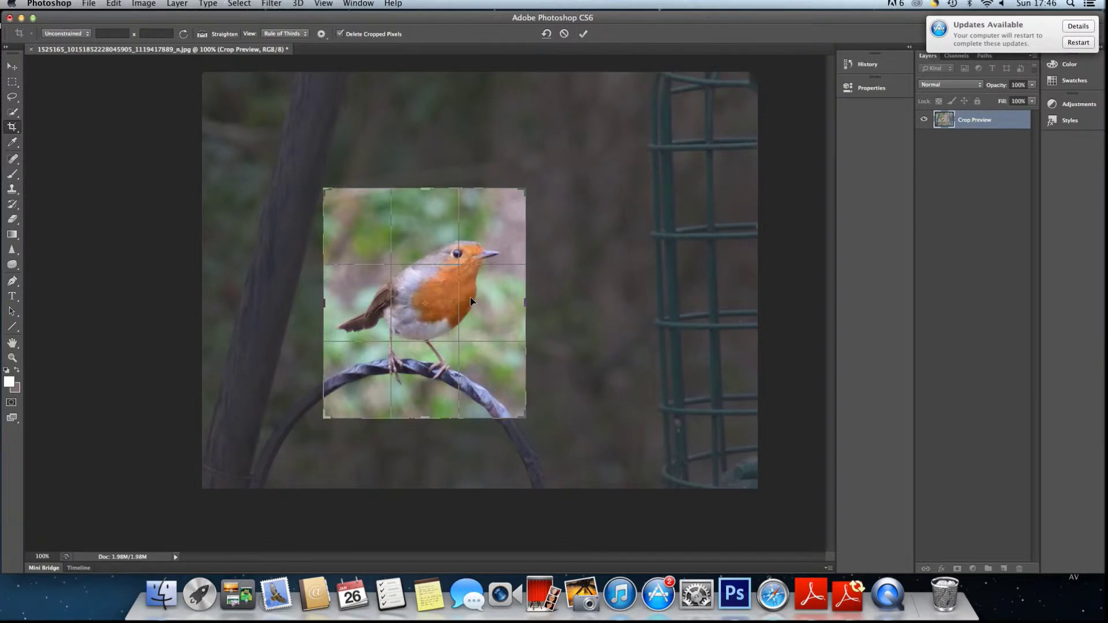
key(Up)
key(Up)
key(Up)
key(Up)
key(Up)
key(Up)
key(Up)
key(Up)
key(Up)
key(Up)
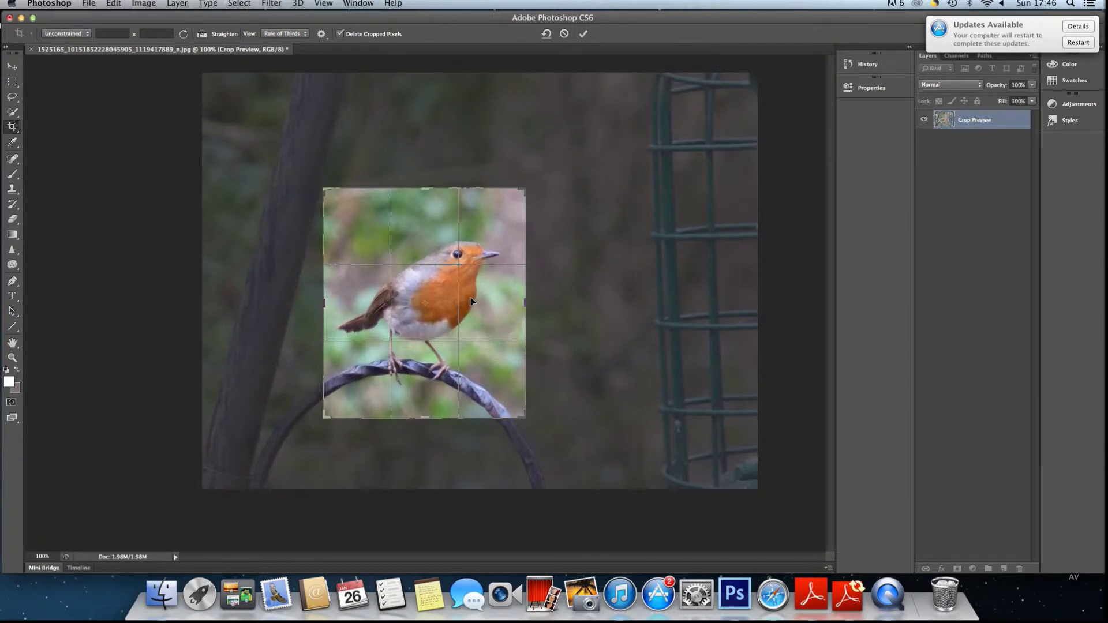
key(Up)
key(Up)
key(Up)
key(Up)
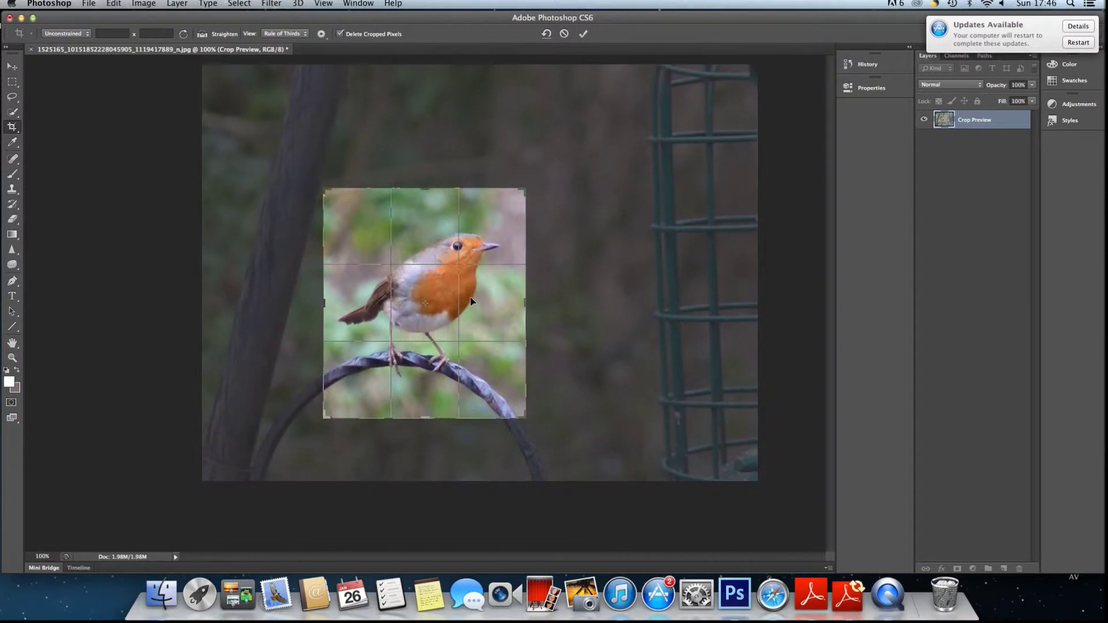
key(Down)
key(Down)
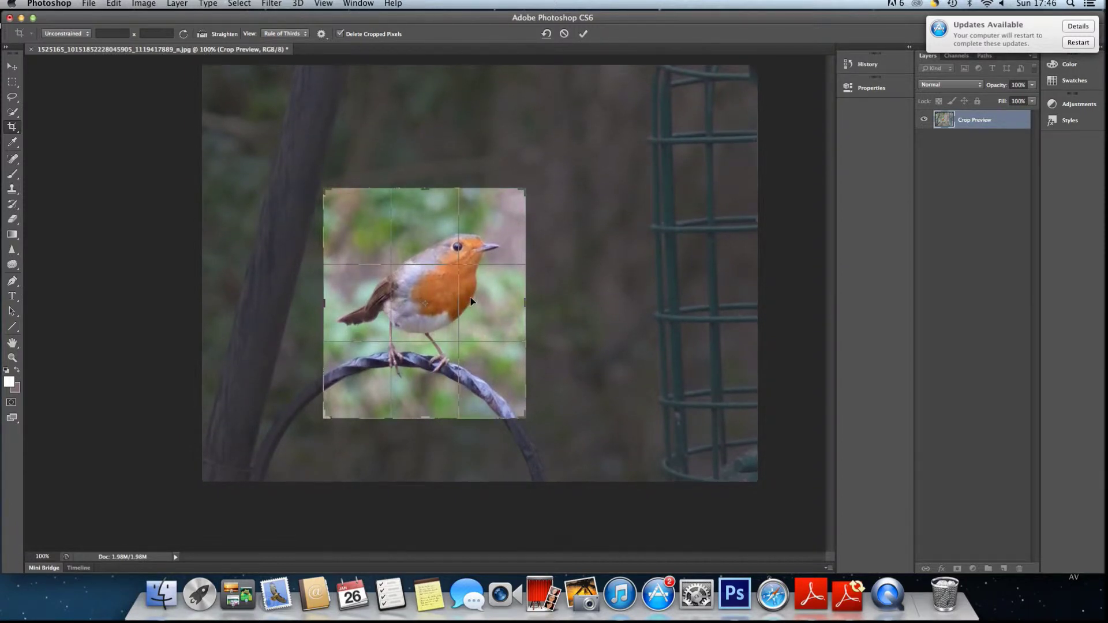
key(Return)
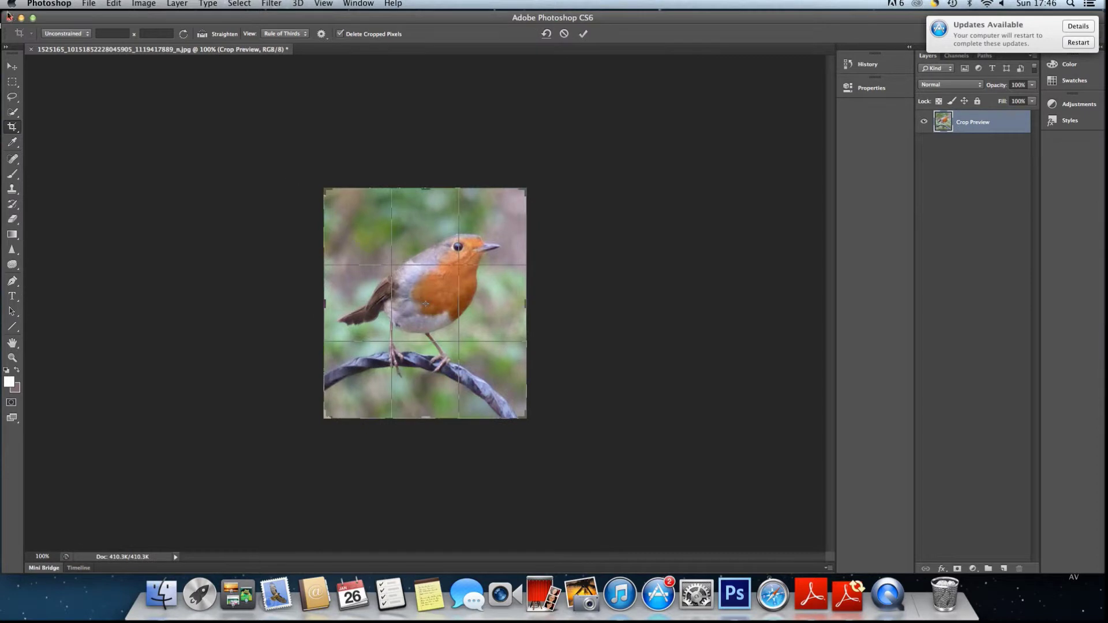
click(13, 66)
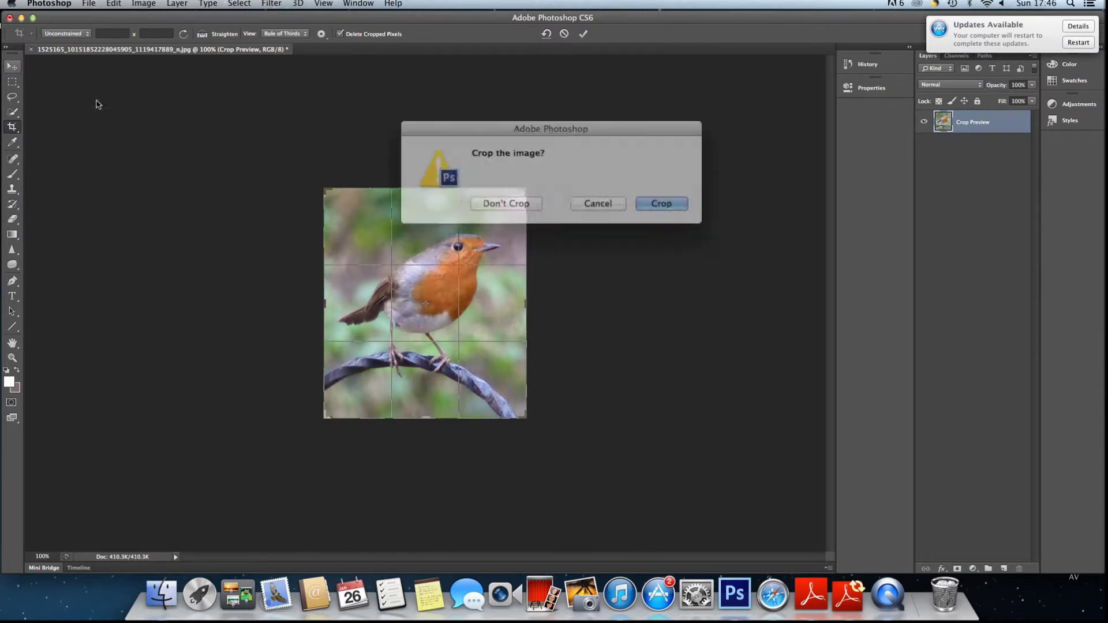
click(637, 204)
- Raise the photo's saturation to +34 with a Hue/Saturation adjustment
click(151, 5)
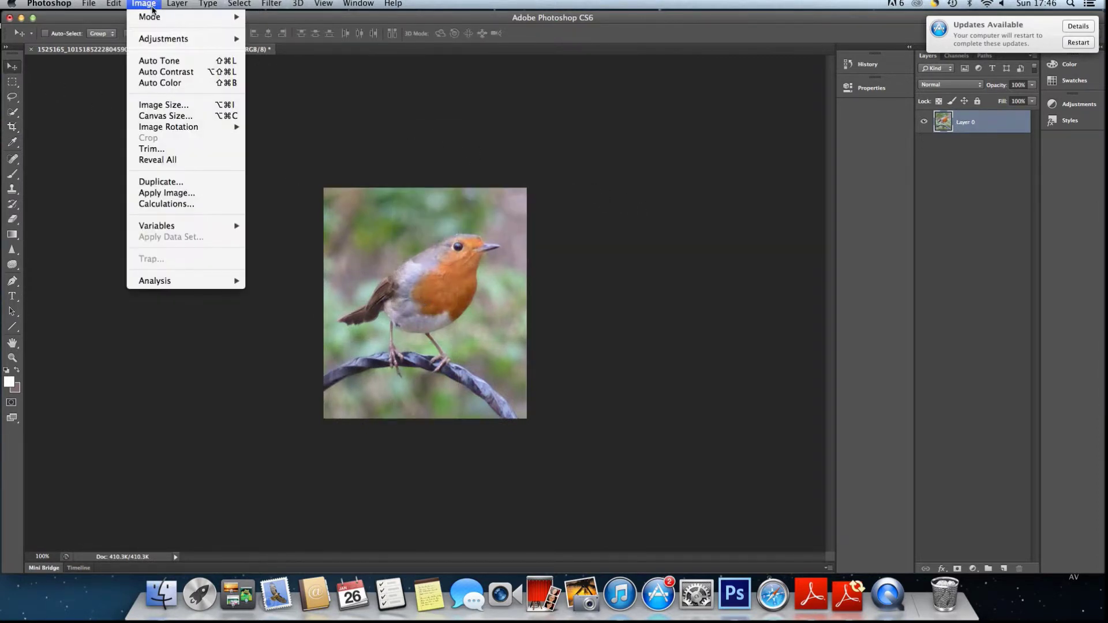
mouse_move(194, 39)
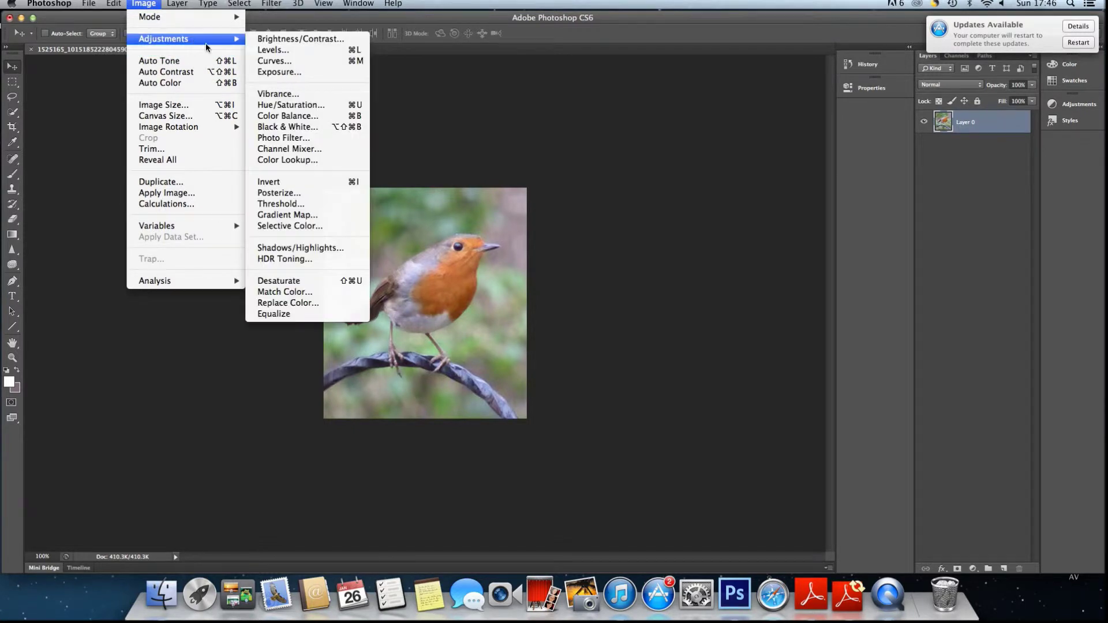
click(311, 106)
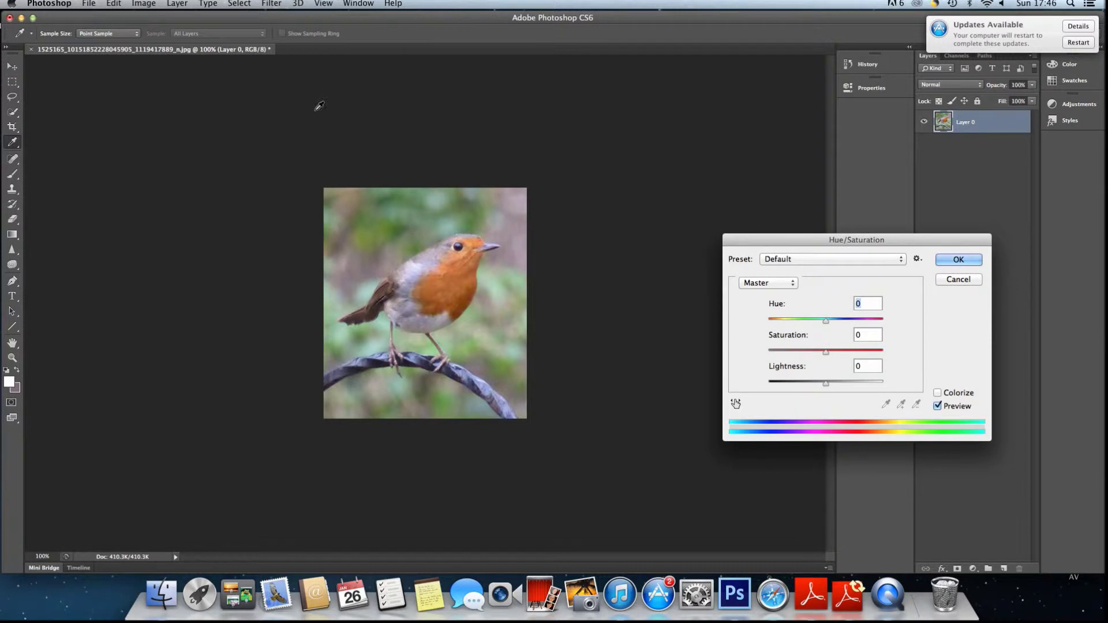
drag(826, 353, 846, 355)
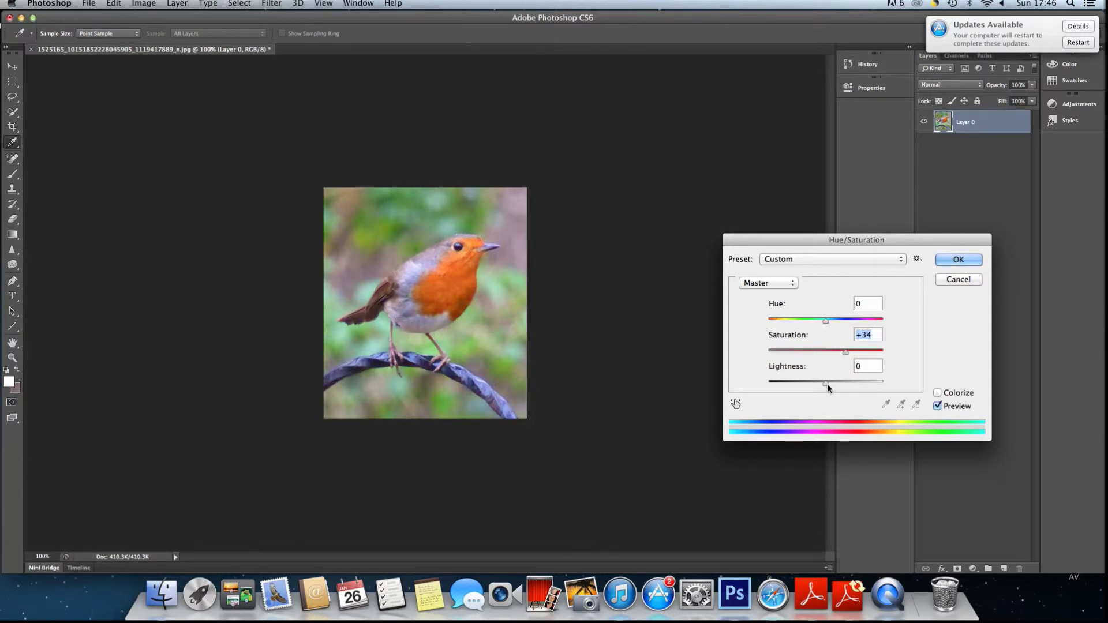
drag(848, 358, 846, 356)
click(959, 260)
key(v)
- Apply a Levels adjustment with the input black point at 24 and the white point at 249
click(151, 4)
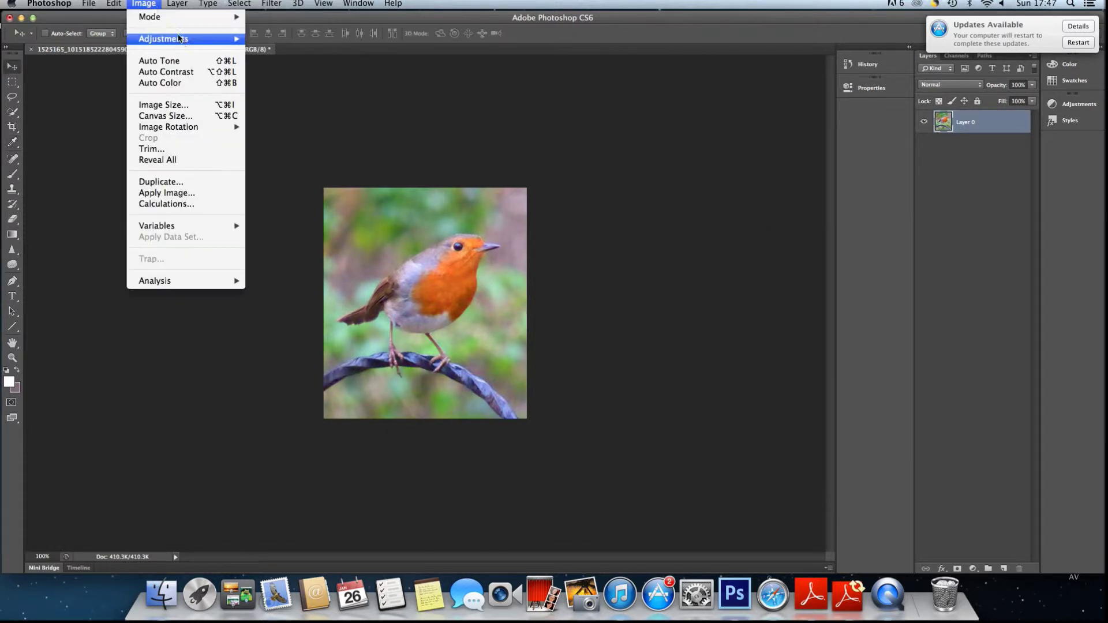
mouse_move(181, 39)
click(293, 52)
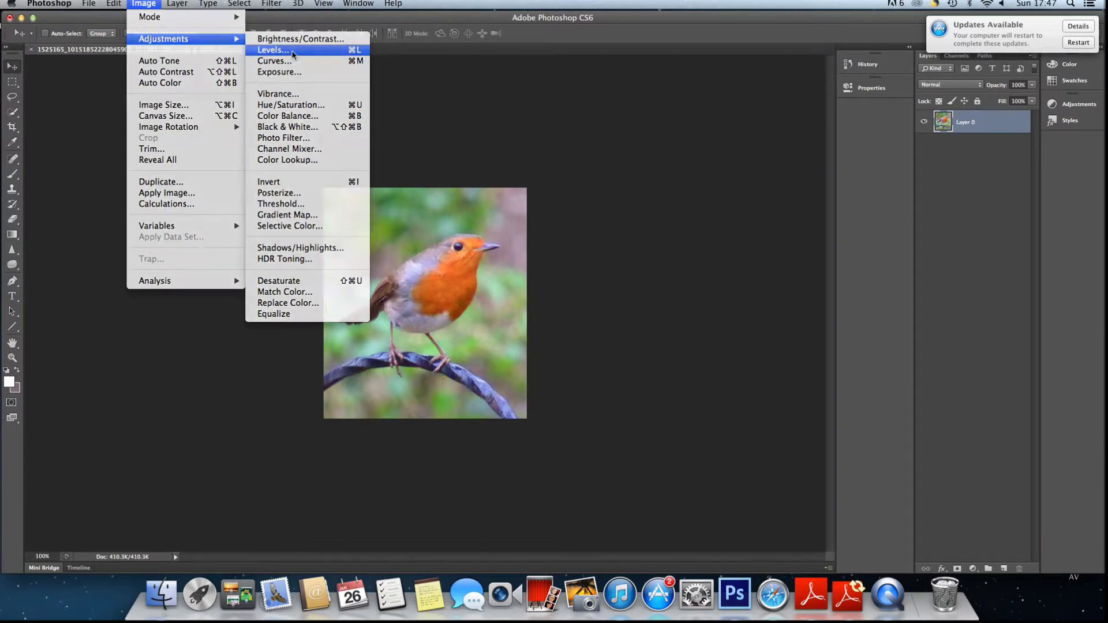
drag(739, 317, 753, 319)
drag(887, 318, 818, 319)
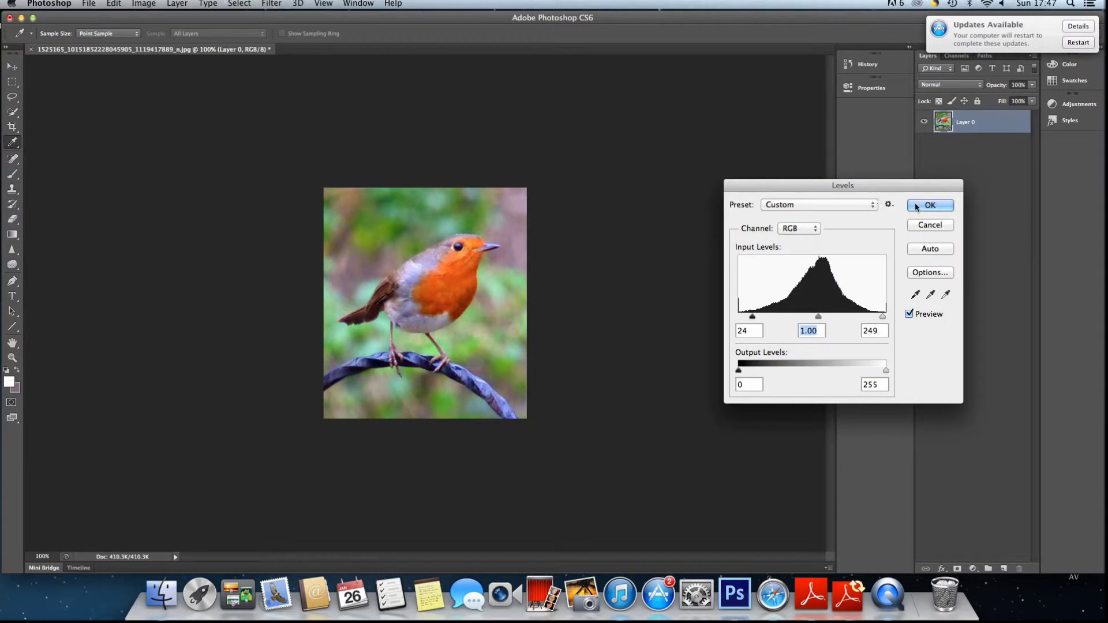
key(Return)
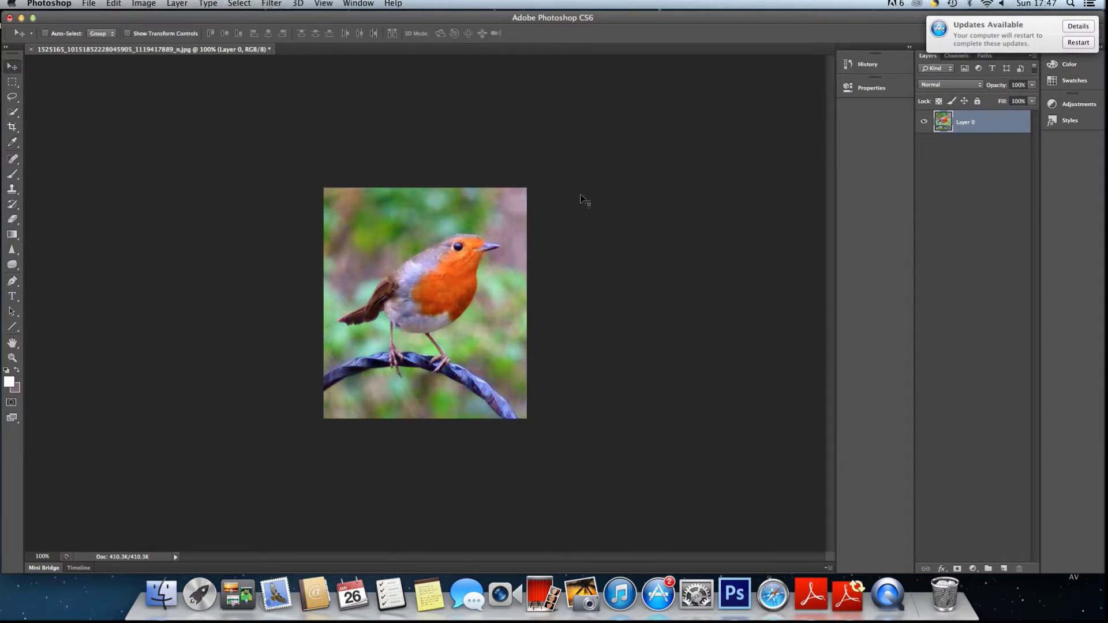
- Apply a Brightness/Contrast adjustment that raises the contrast to 23, leaving brightness at 0
click(171, 4)
mouse_move(145, 4)
mouse_move(167, 43)
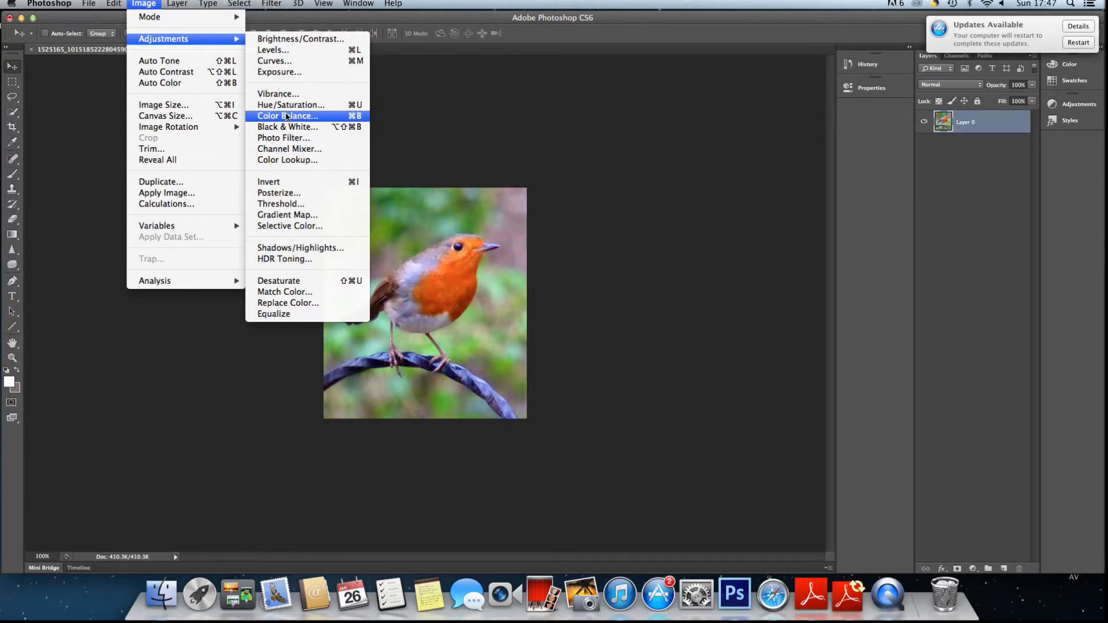
click(292, 39)
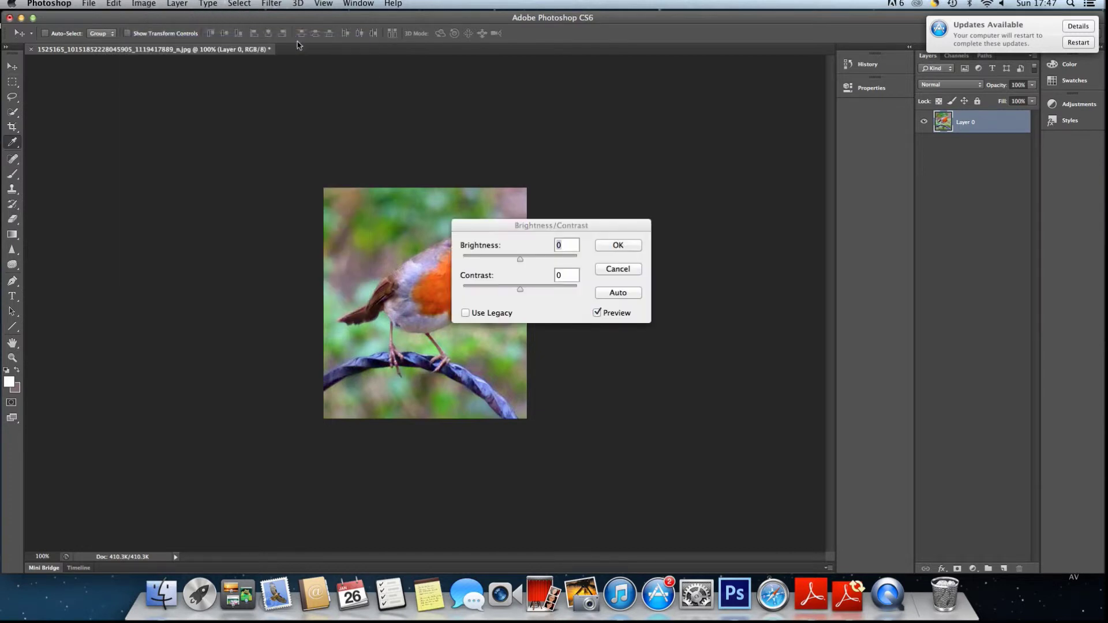
drag(561, 224, 673, 193)
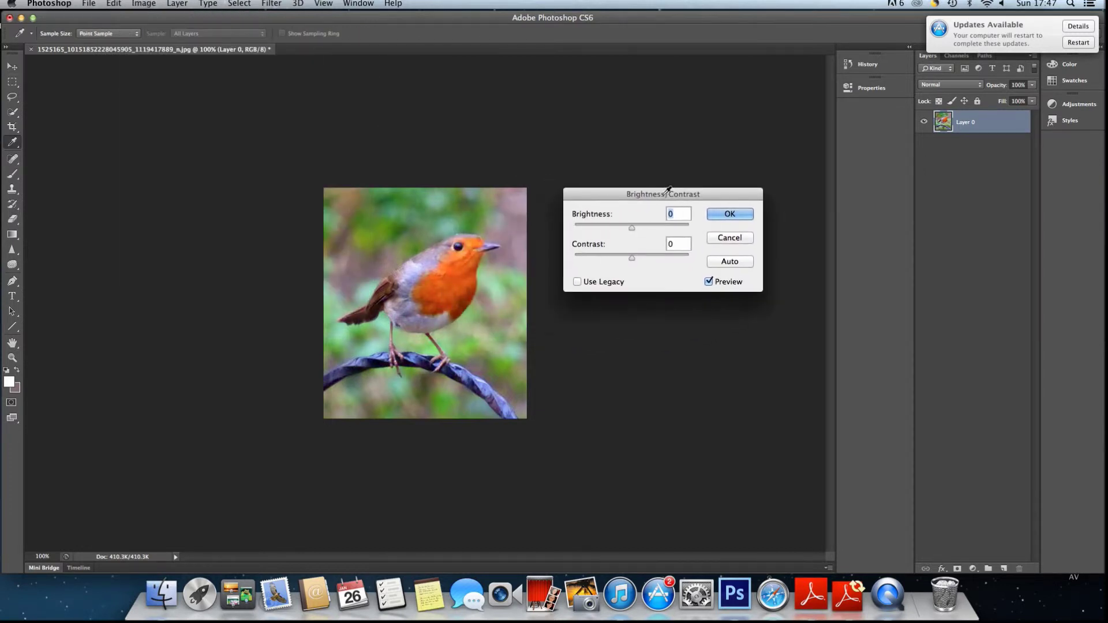
click(378, 362)
drag(632, 228, 645, 257)
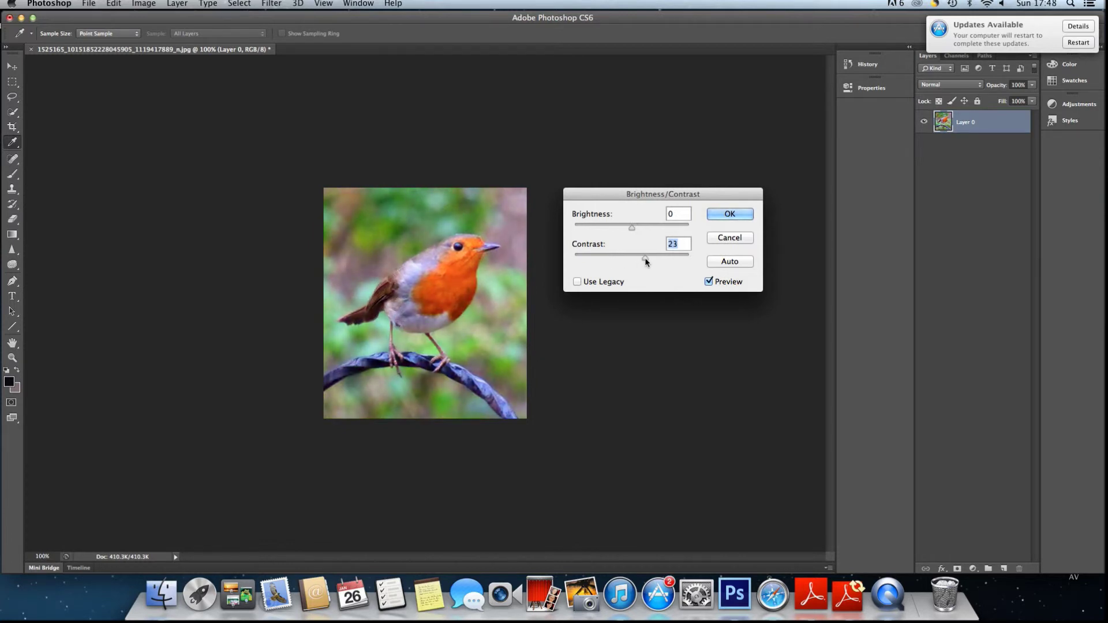
click(725, 215)
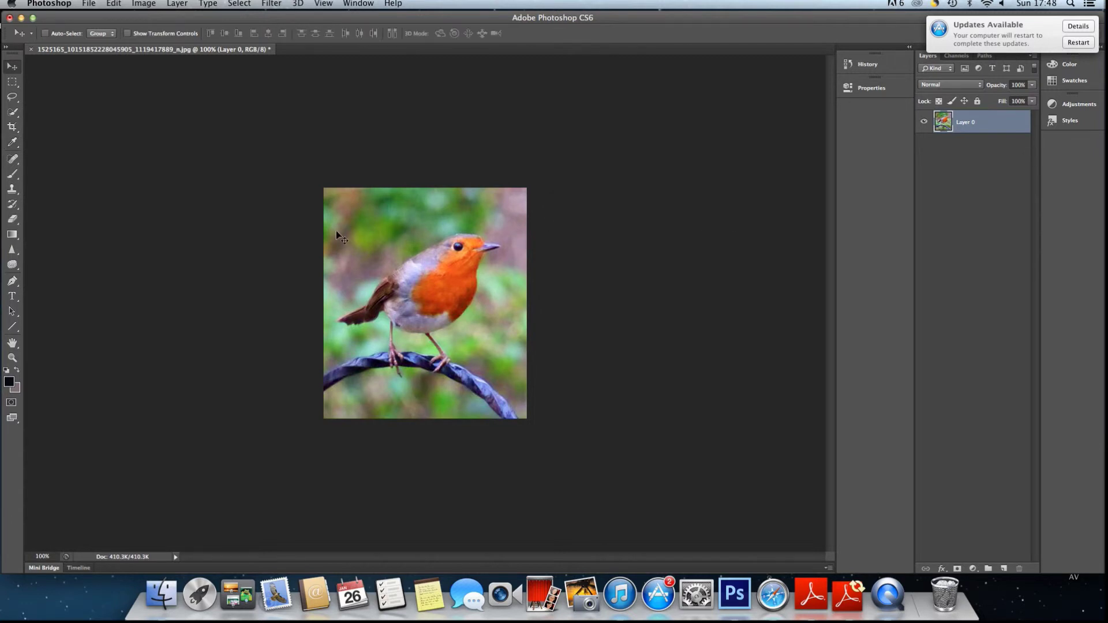
- Set the foreground color to the grey 9ca9b1 sampled from the upper edge of the robin's head
click(17, 266)
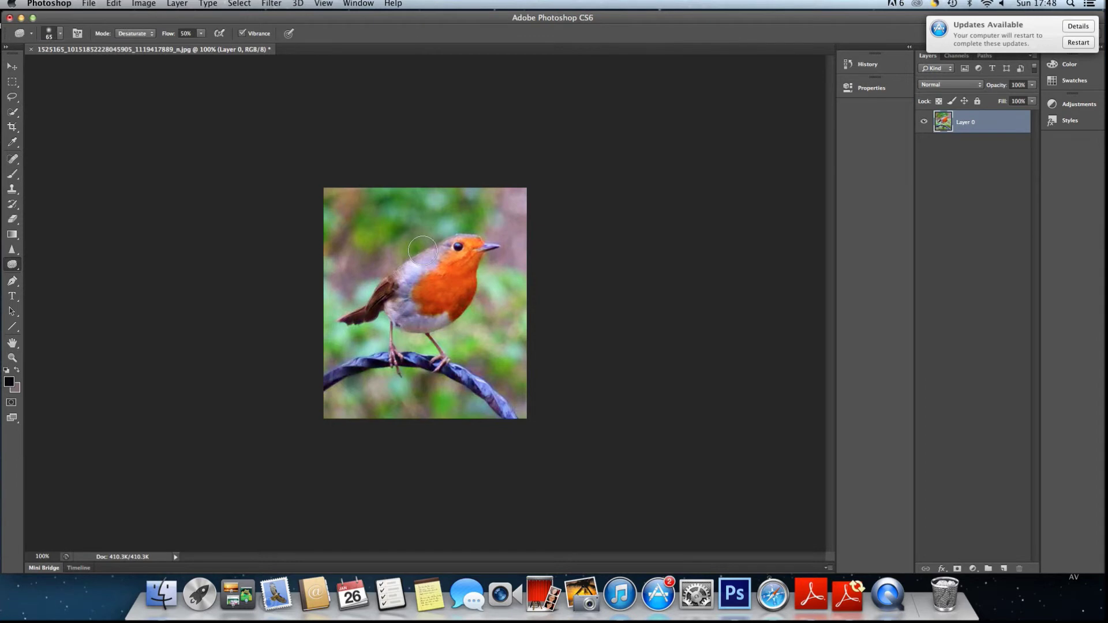
key(super+plus)
key(super+plus)
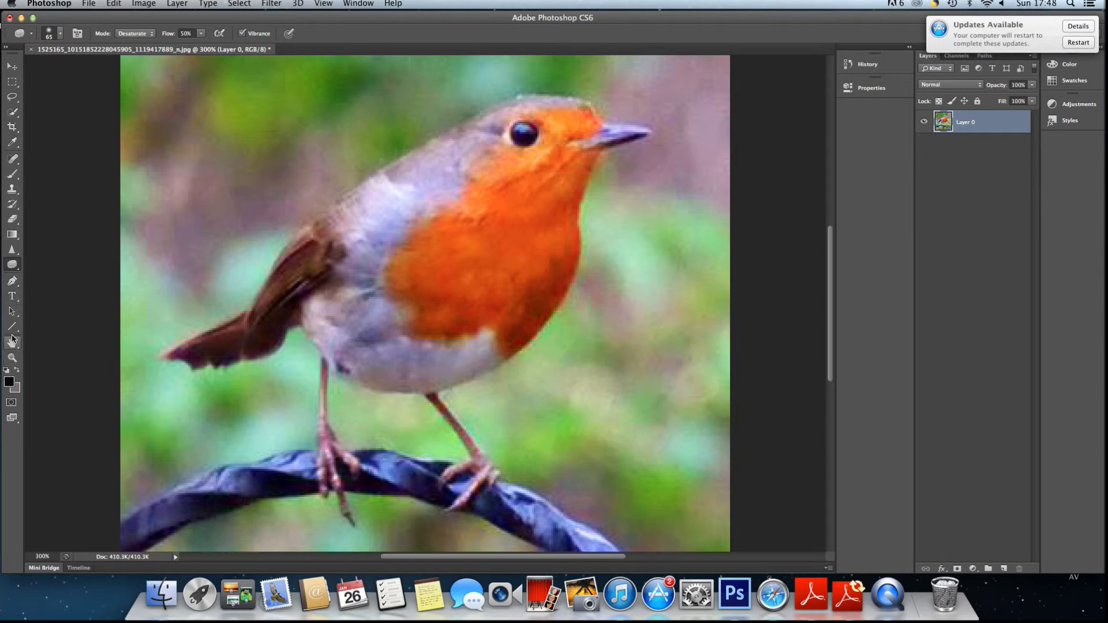
click(9, 382)
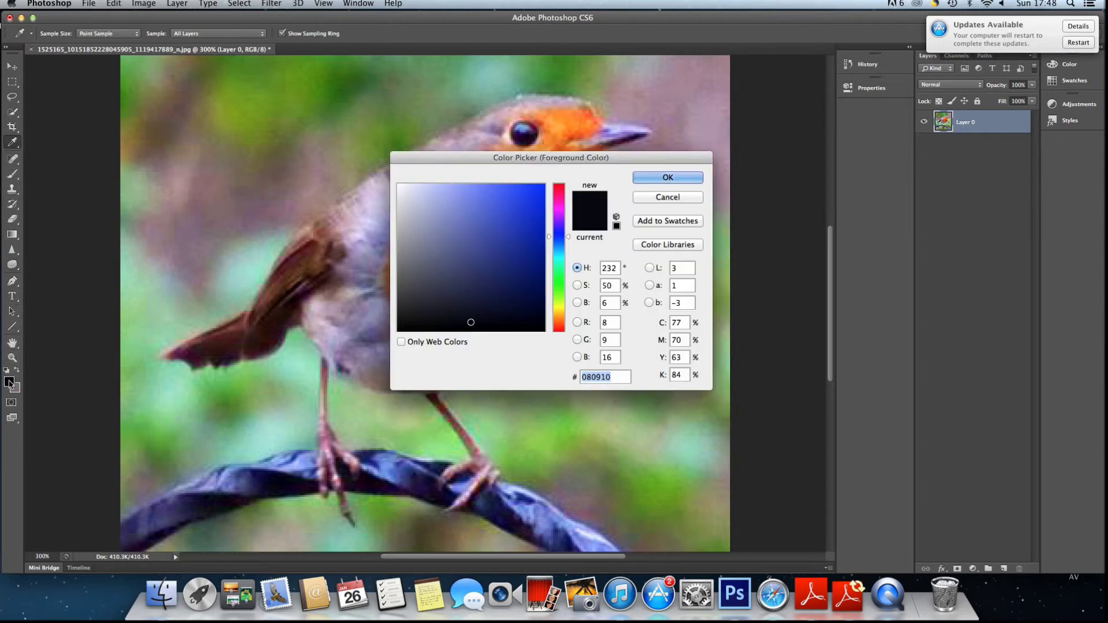
click(527, 92)
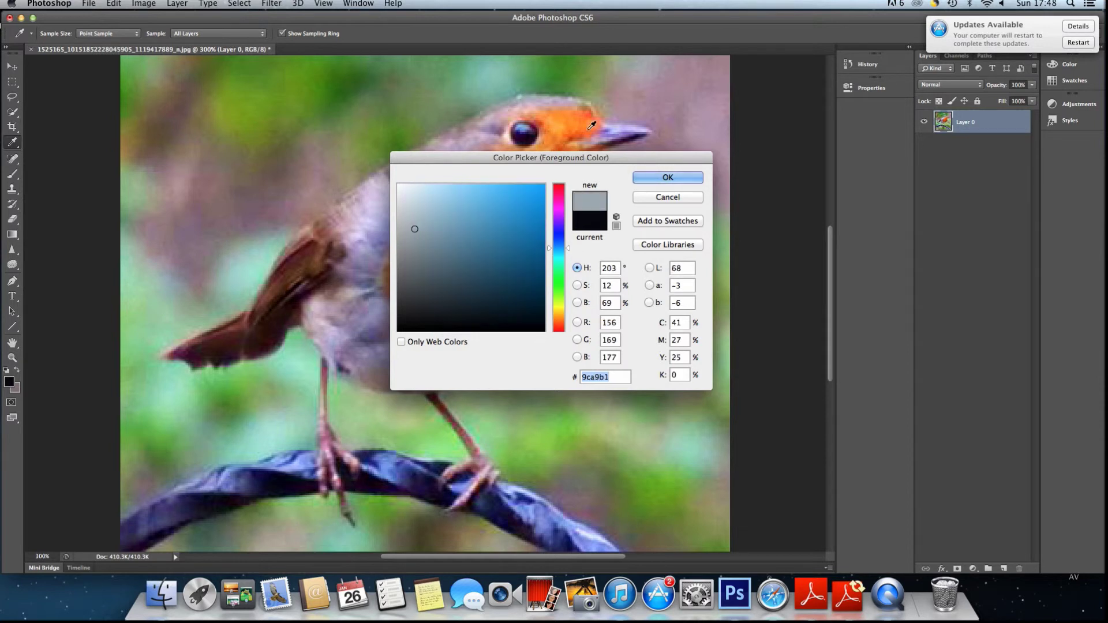
click(662, 178)
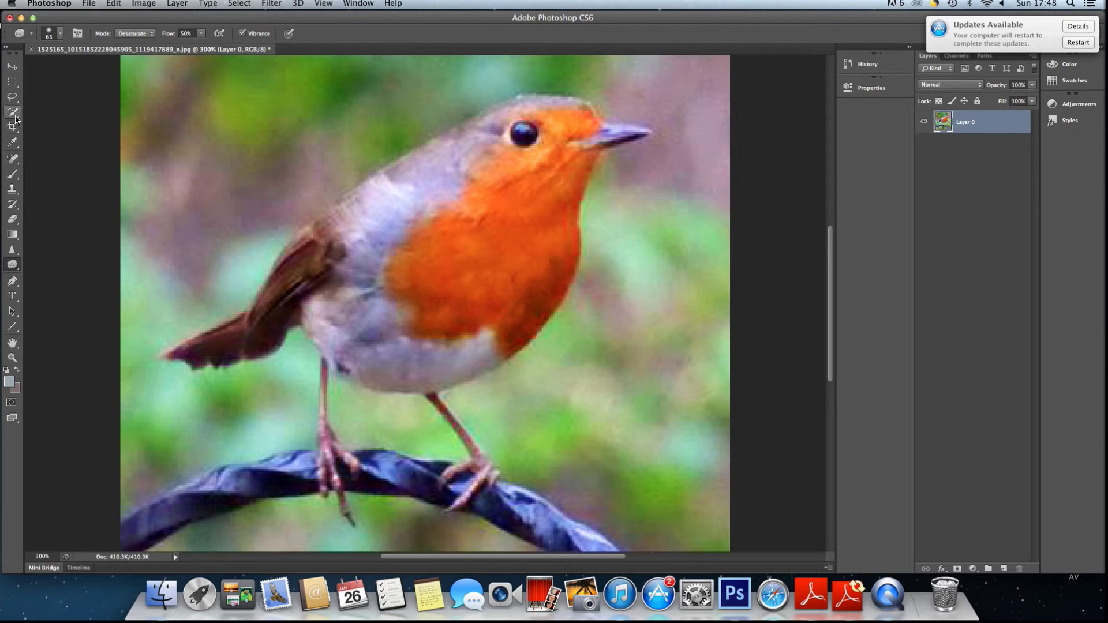
- Paint over the pale fringe along the top of the robin's head with a soft 1 px brush
click(12, 173)
click(60, 35)
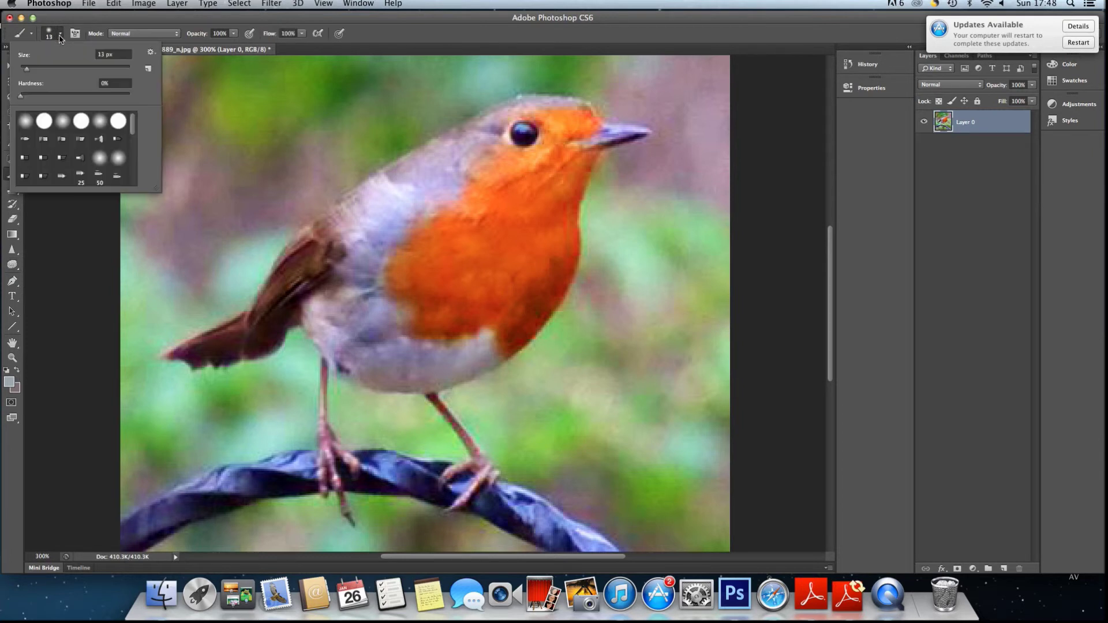
drag(25, 70, 13, 74)
click(522, 98)
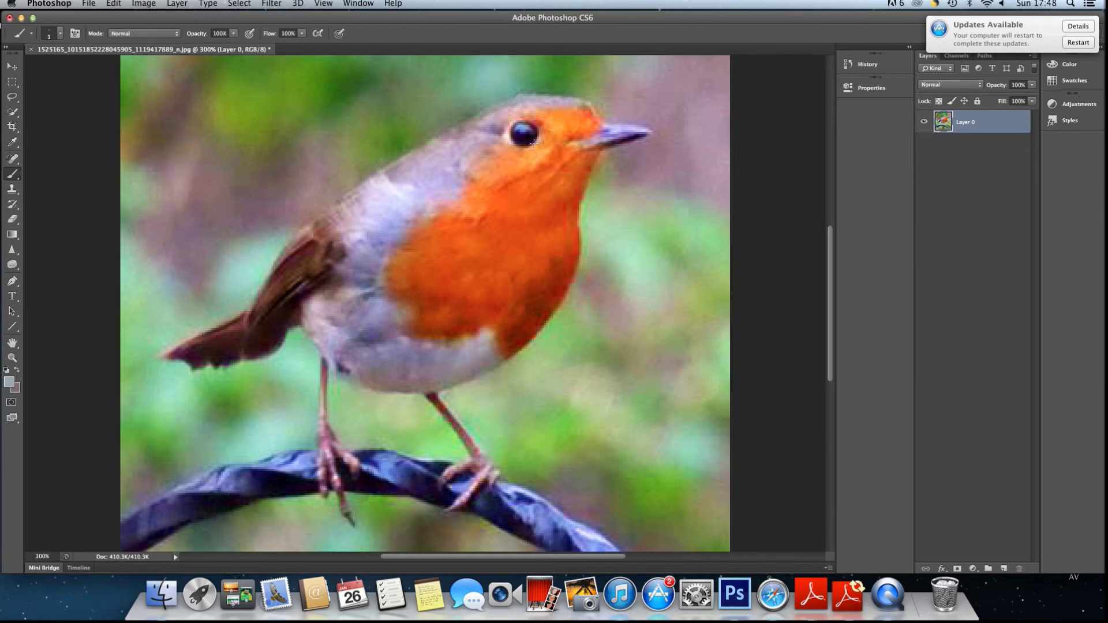
- Examine the retouched robin from head to feet up close and at 100% view
scroll(534, 142, down, 5)
scroll(534, 143, up, 6)
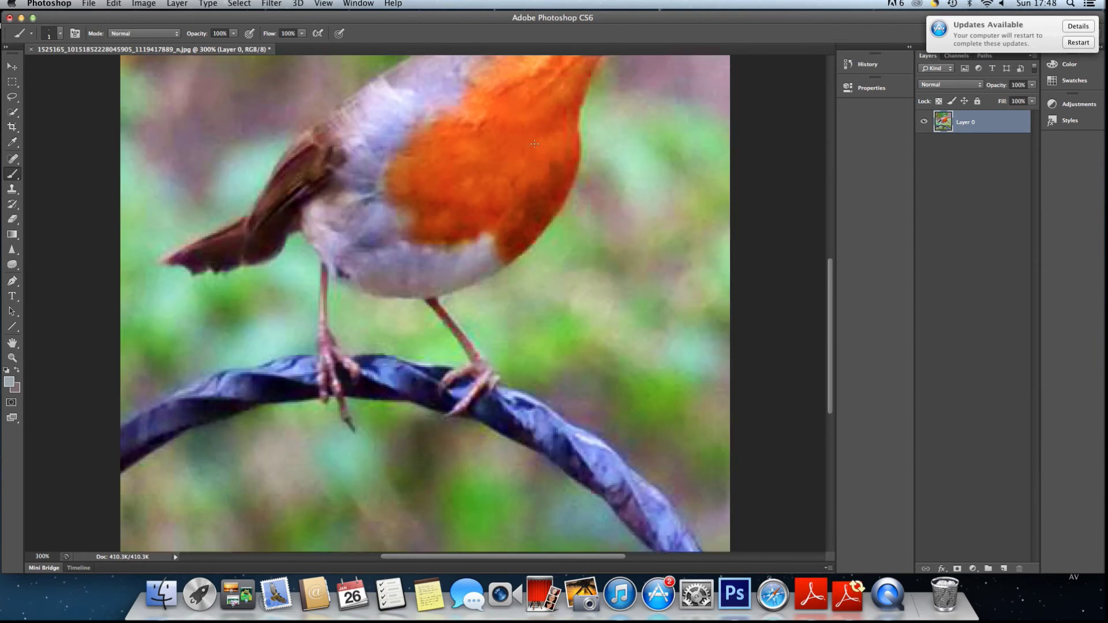
scroll(534, 144, up, 1)
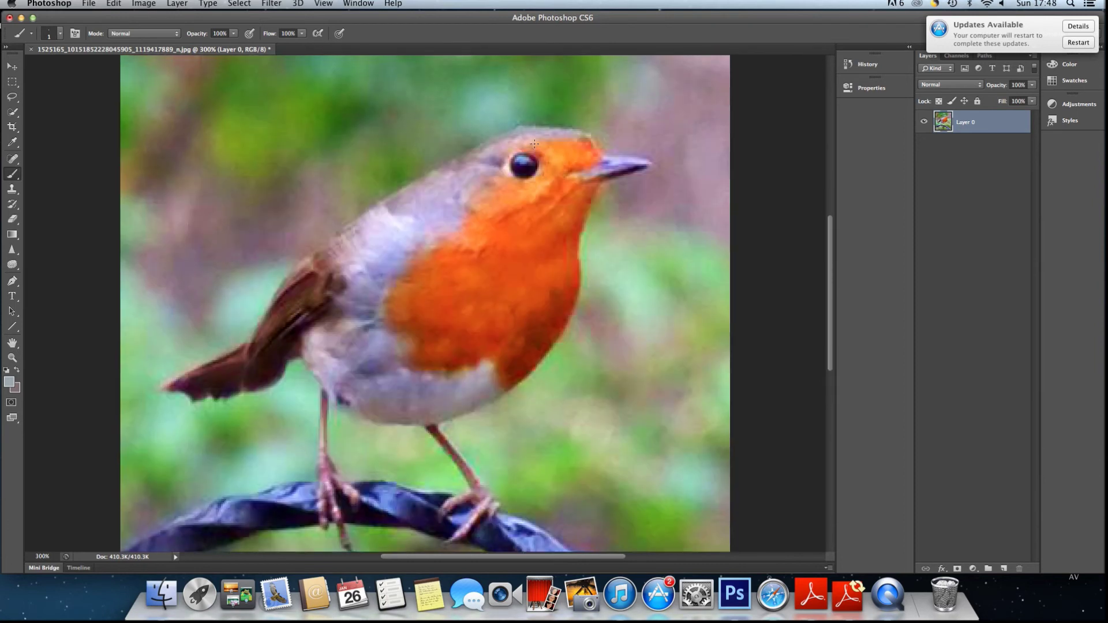
key(super+minus)
key(super+minus)
key(super+minus)
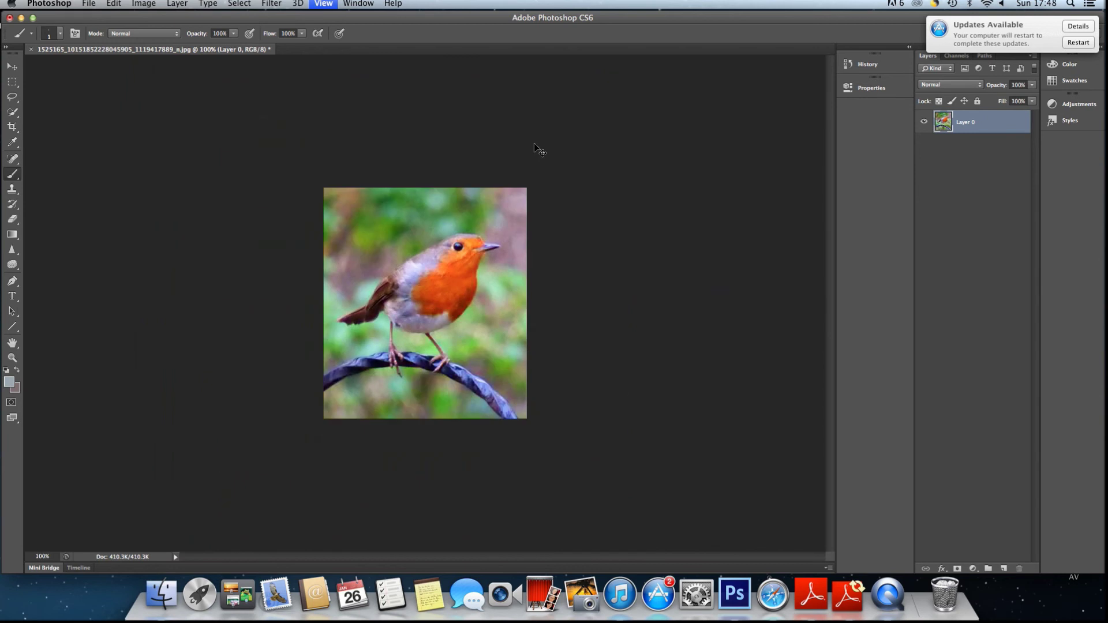
key(super+plus)
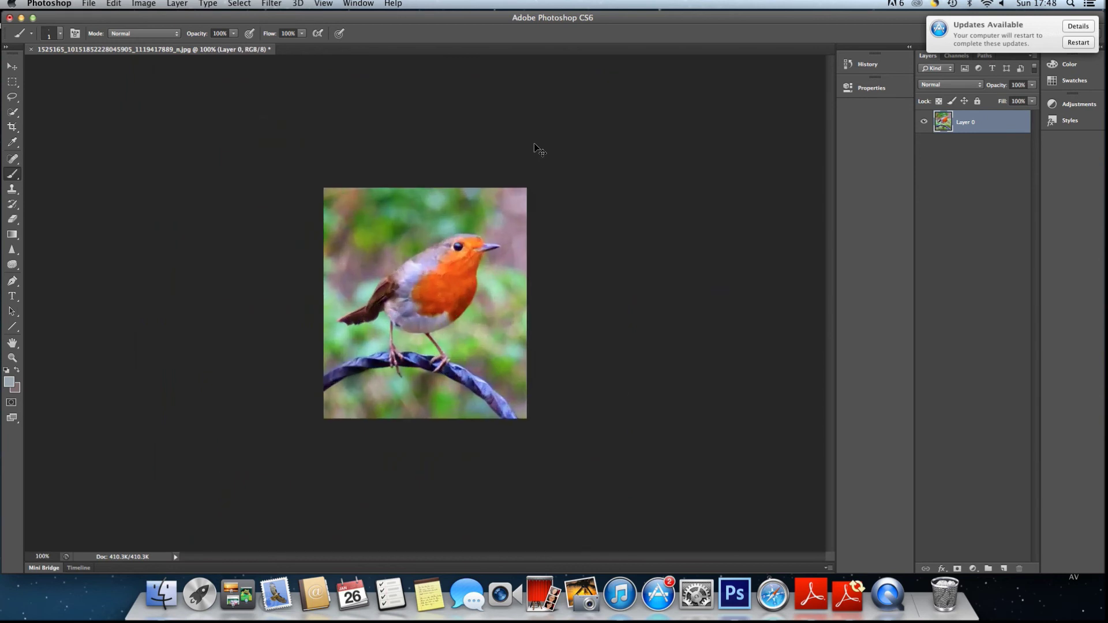